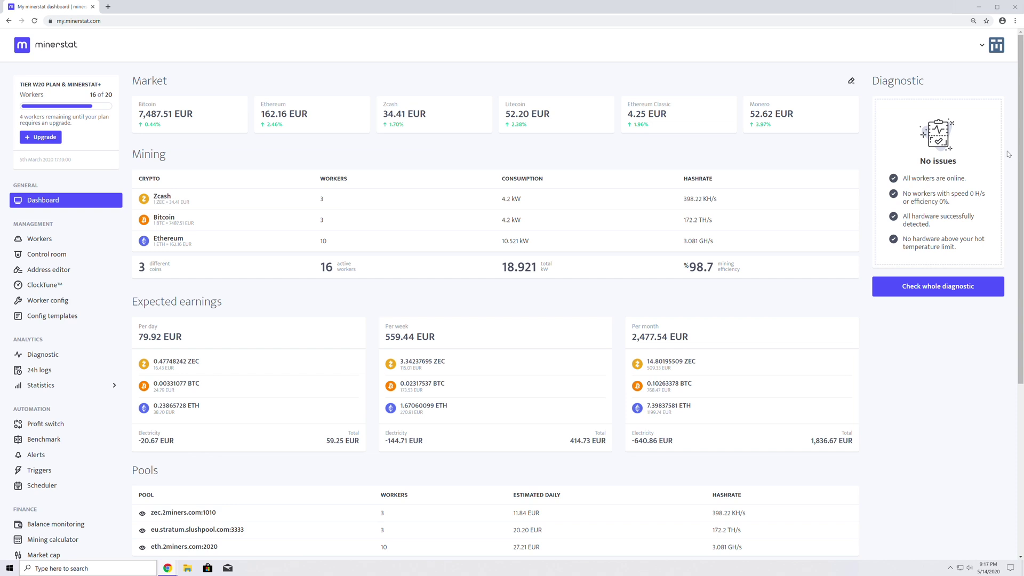
Go from the mining dashboard to the account Settings page via the avatar menu
left_click(995, 47)
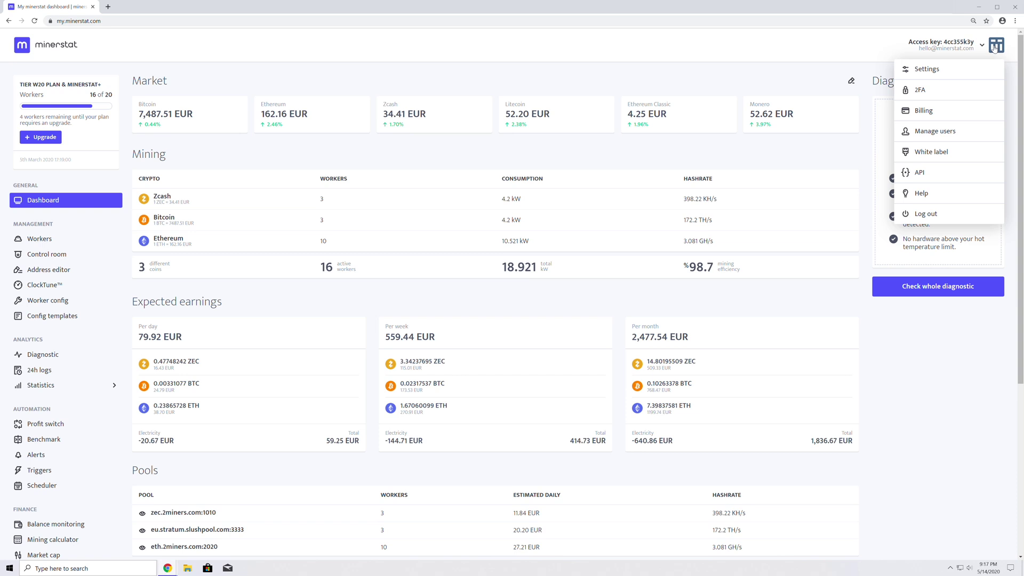
left_click(970, 71)
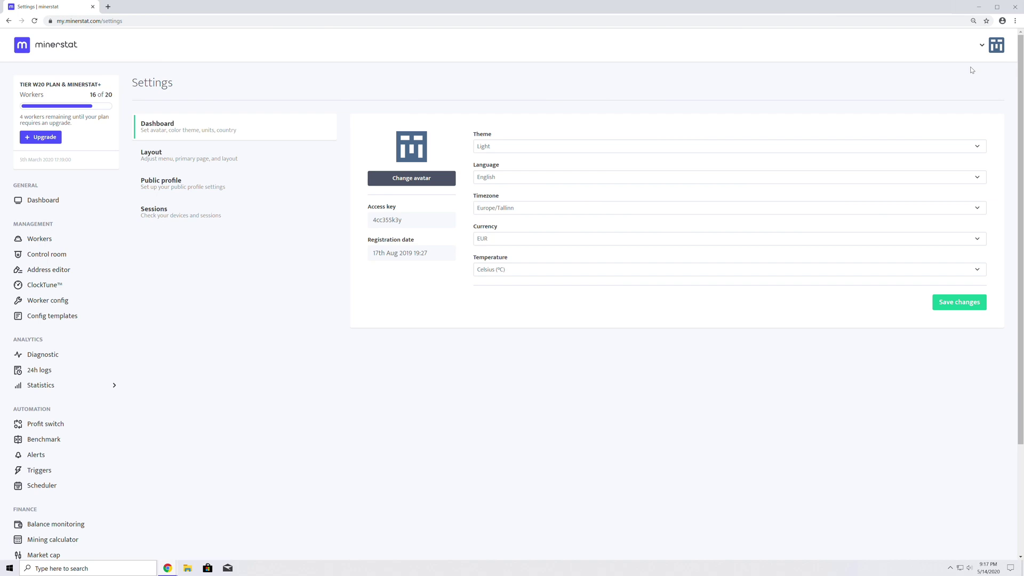
Show the Layout settings for menu and primary-page features
left_click(306, 152)
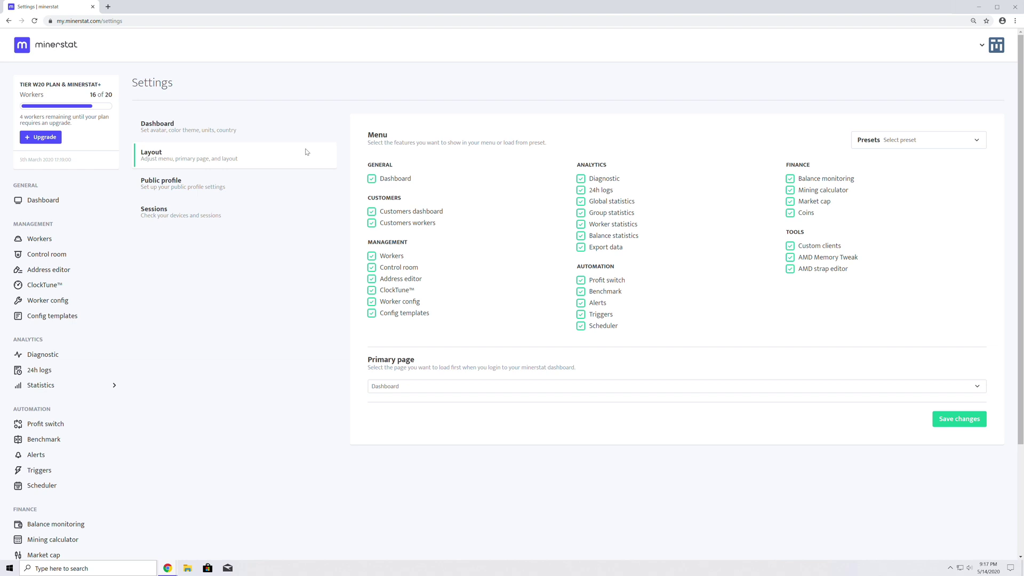
Show the Public profile settings (profile disabled, earnings deduction 0%)
left_click(305, 185)
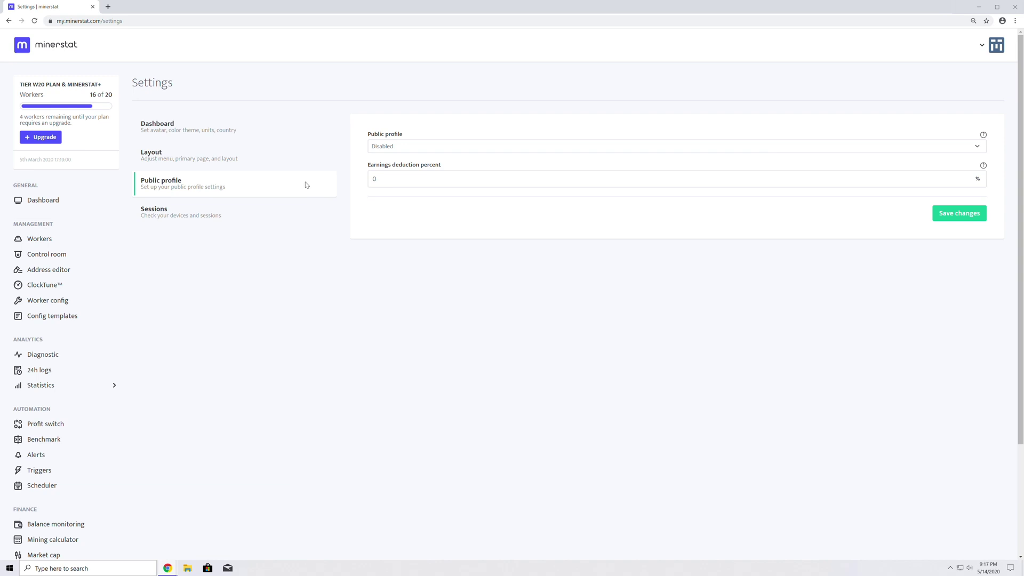
Show the Sessions list with the two 17 Aug 2019 login sessions
left_click(304, 211)
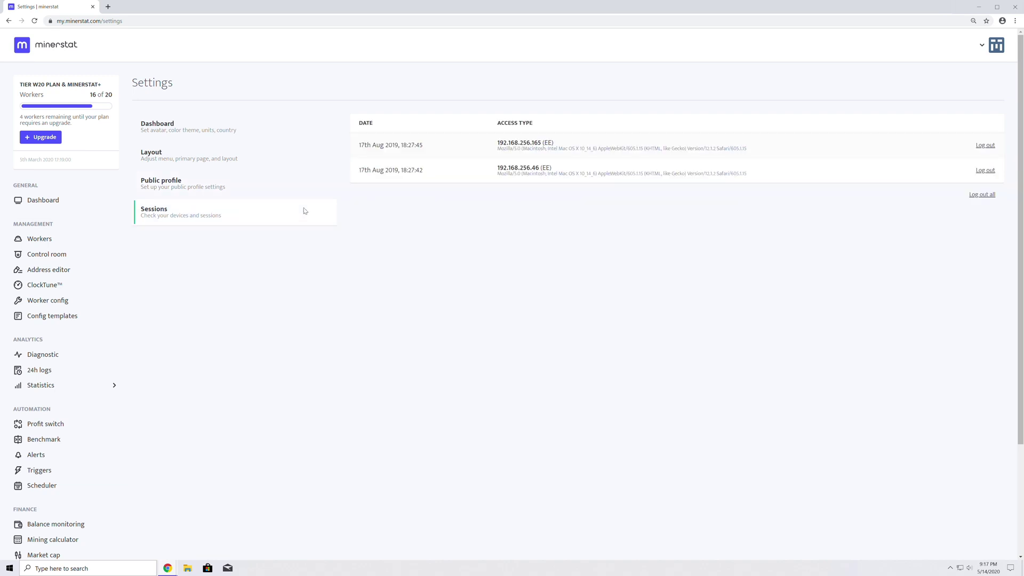